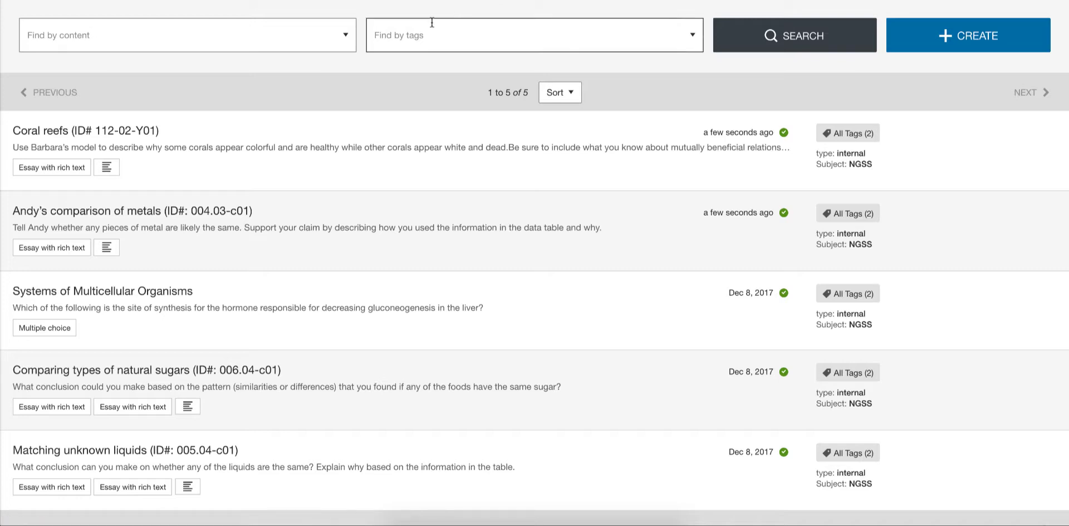
Open the item "Coral reefs (ID# 112-02-Y01)" and preview its passage and essay question
left_click(86, 136)
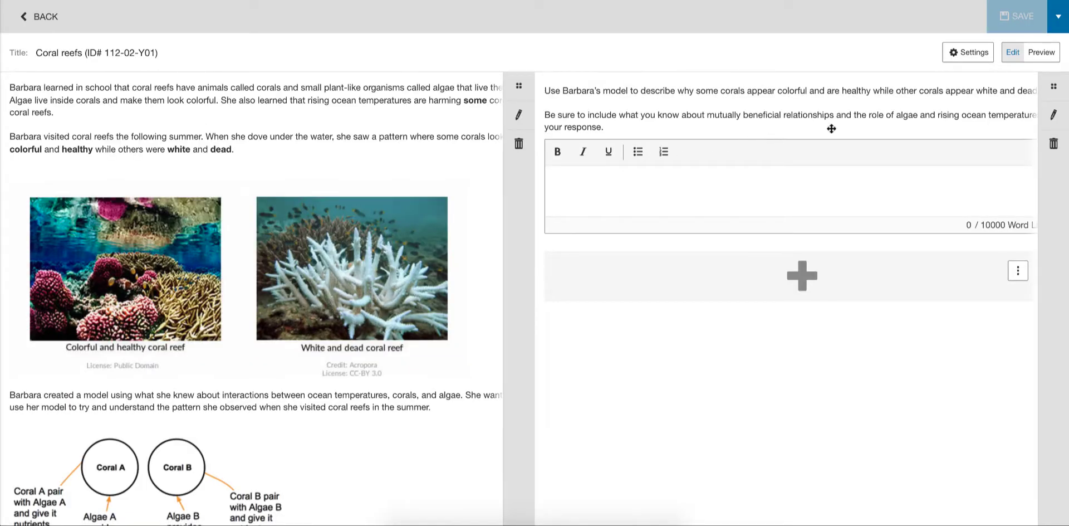
left_click(1035, 54)
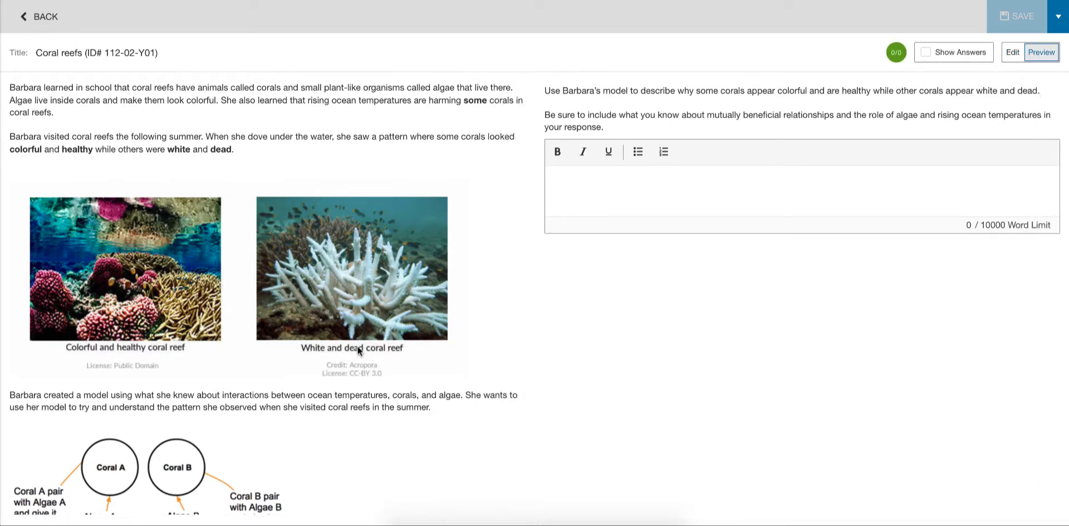
scroll(358, 350, "down", 2)
scroll(358, 347, "up", 2)
scroll(279, 251, "down", 4)
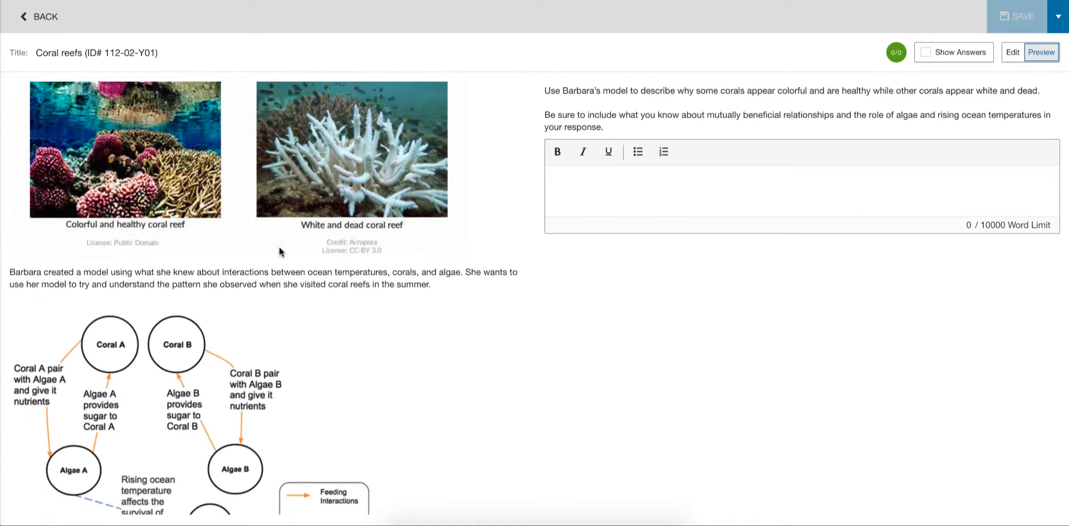
scroll(279, 251, "up", 4)
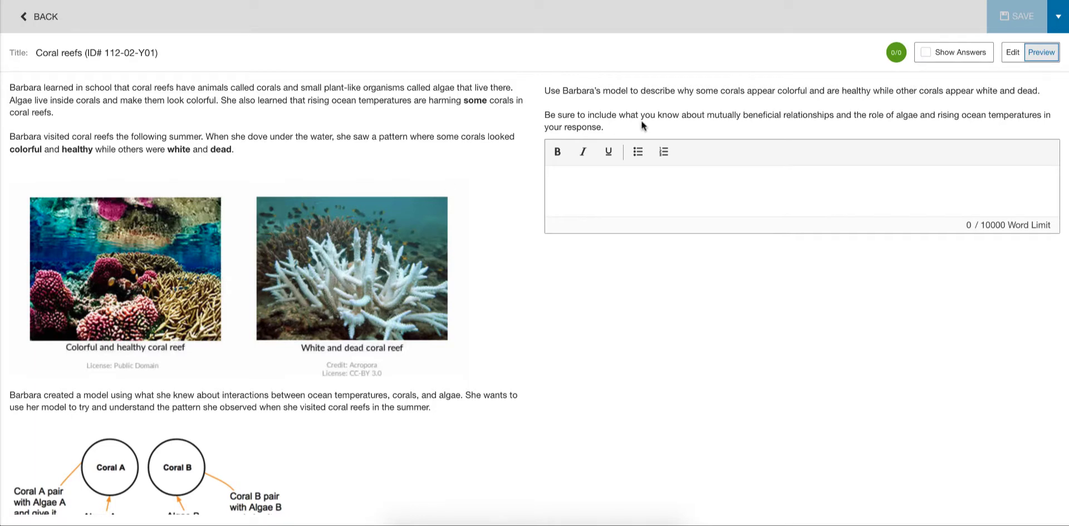
Duplicate the coral reefs item and retitle the copy "Coral reefs (ID# 112-02-Y02)"
left_click(1058, 23)
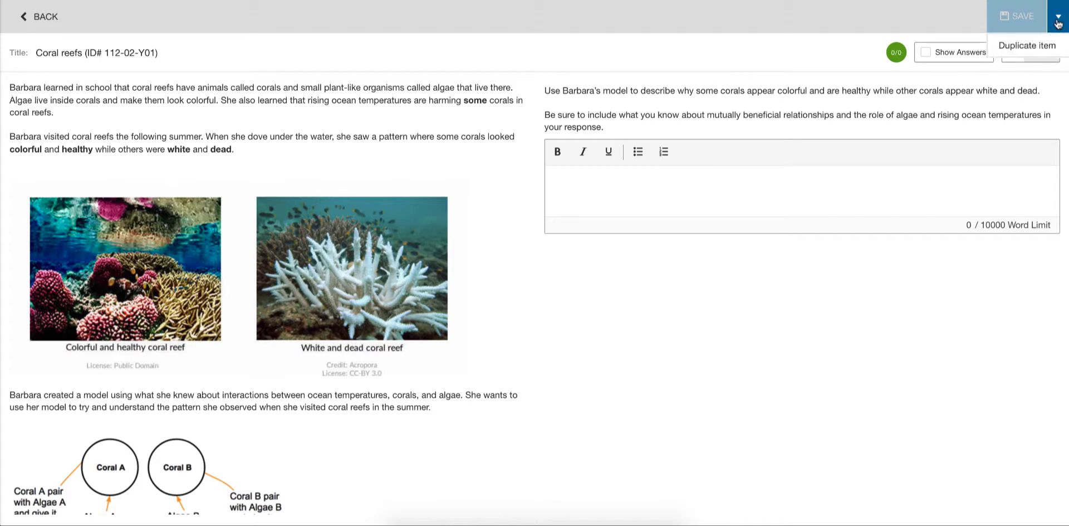
left_click(1042, 47)
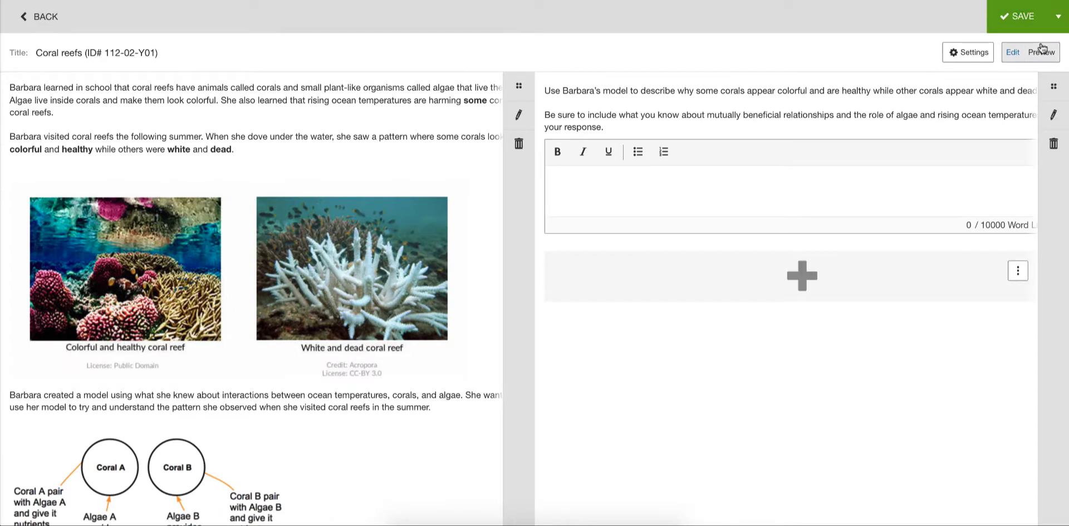
left_click(151, 53)
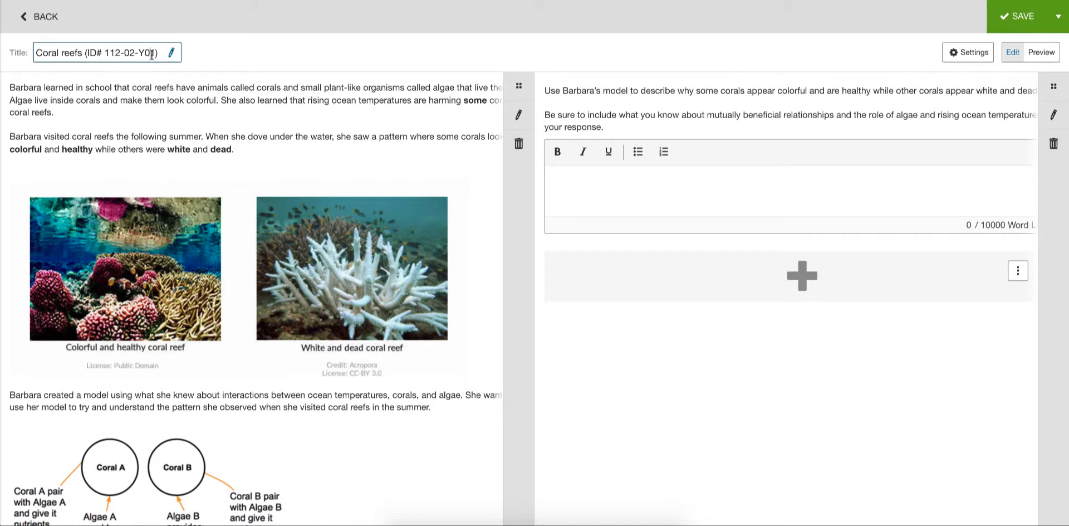
key("BackSpace")
type("2")
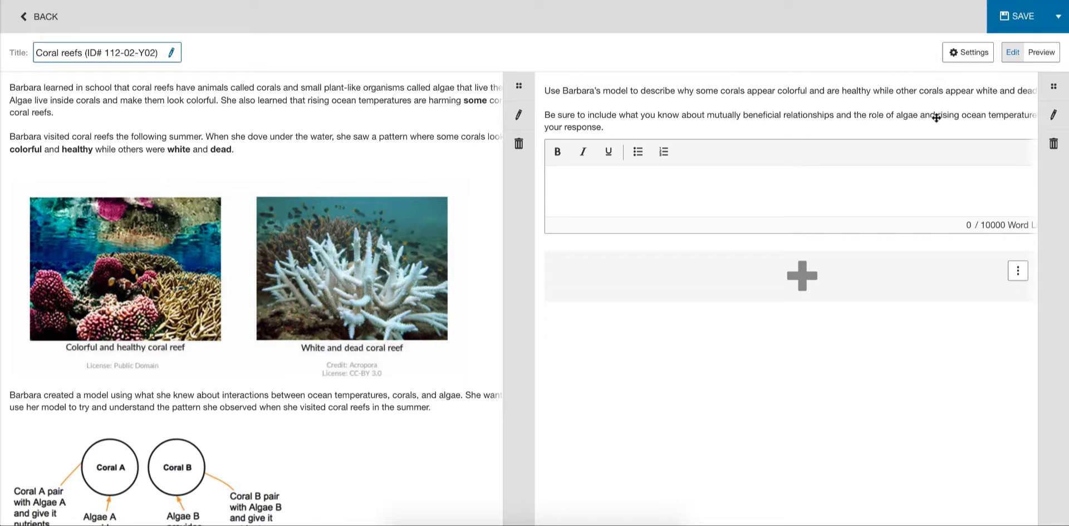
Replace the duplicate's essay question text with "New question", save it and return to the item list
left_click(1050, 117)
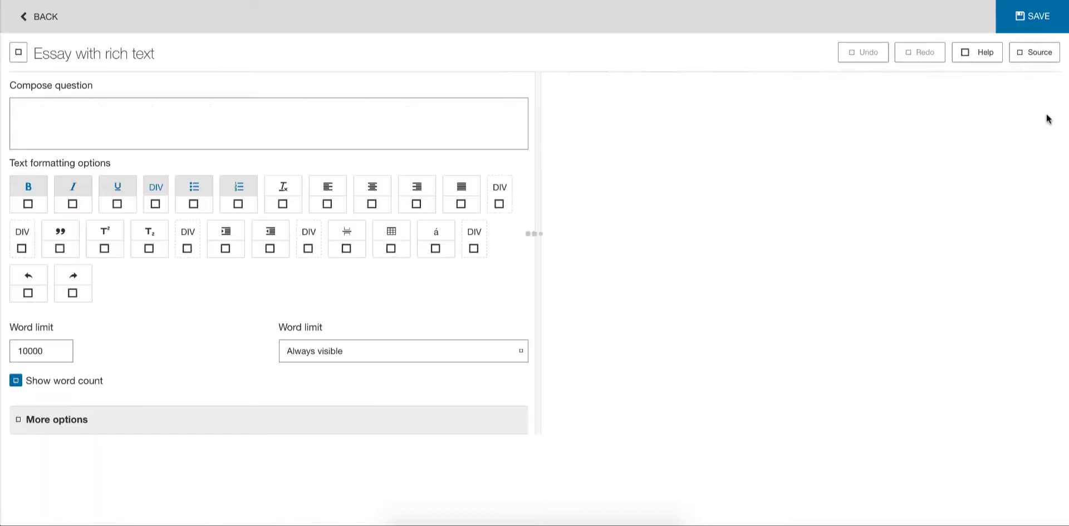
left_click(354, 117)
key("ctrl+a")
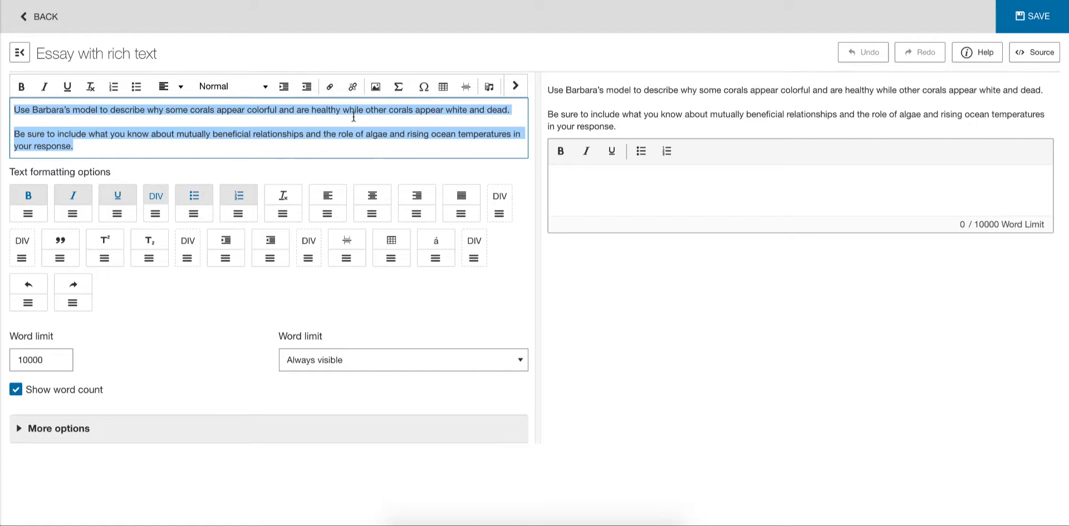
type("New question")
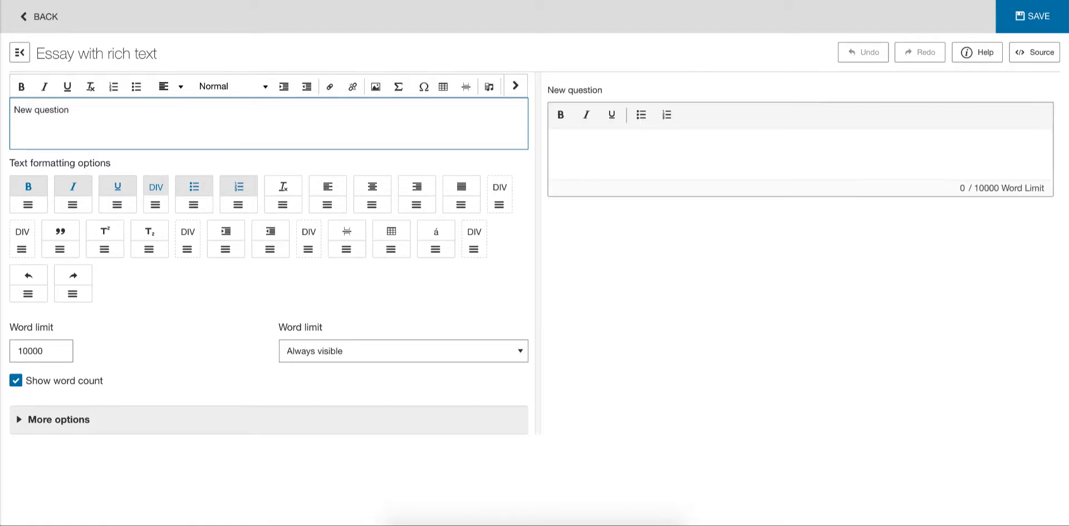
left_click(1025, 21)
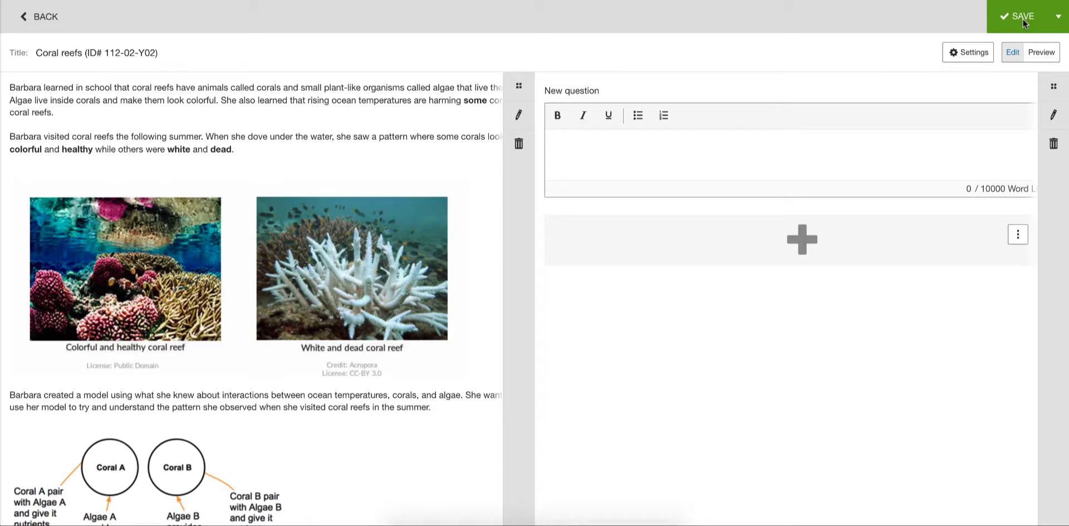
left_click(47, 17)
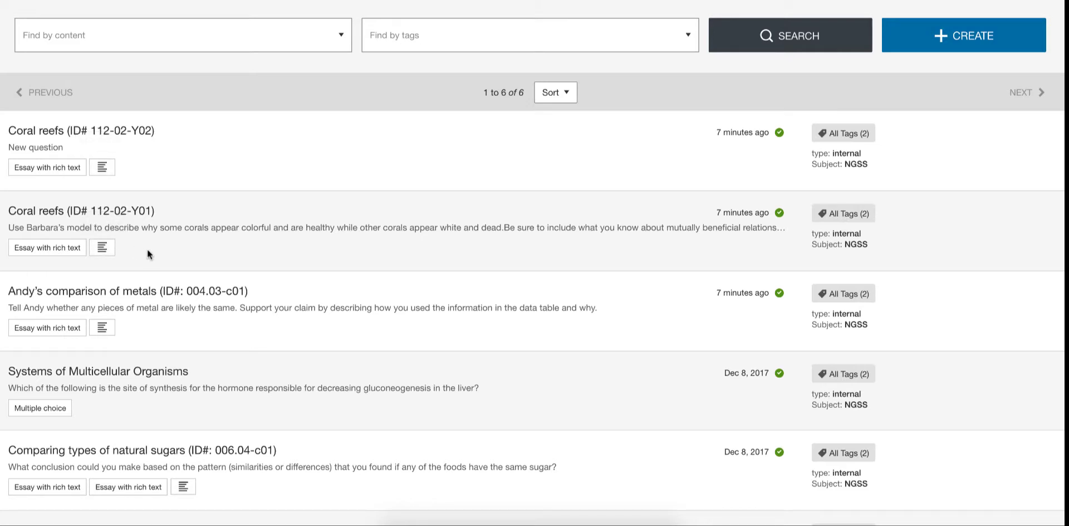
Open the passage of "Coral reefs (ID# 112-02-Y02)" for editing and check the notice about how many items share it
left_click(95, 131)
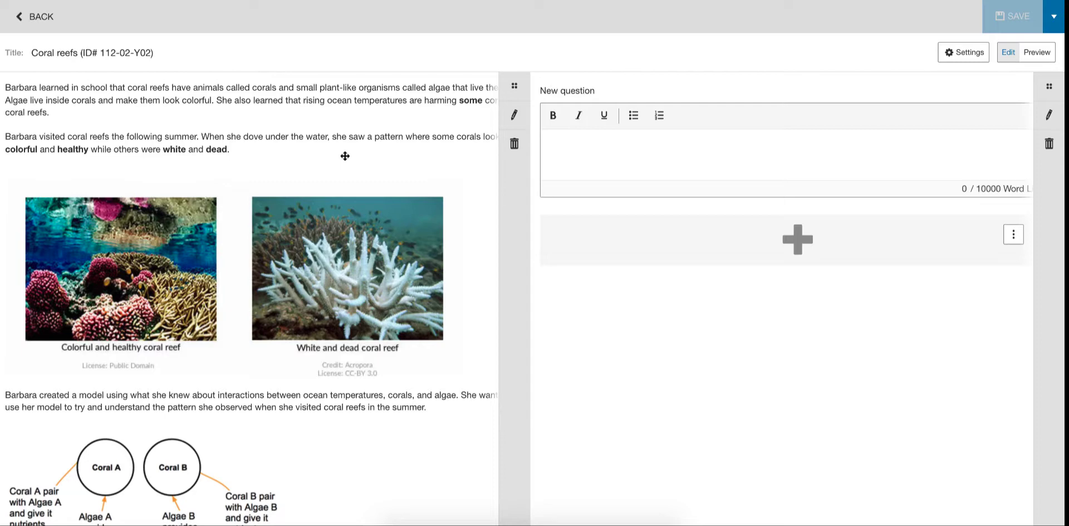
left_click(513, 113)
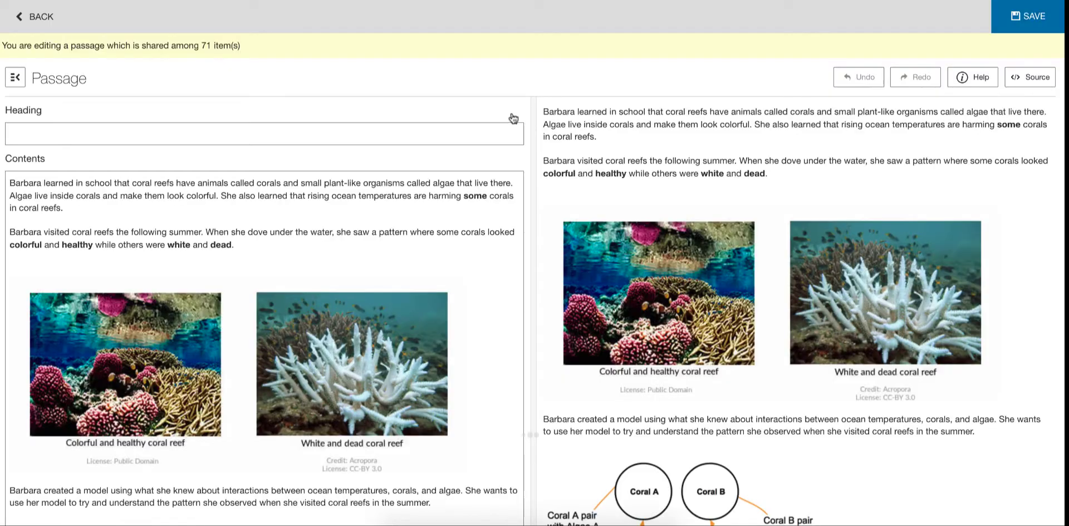
left_click_drag(107, 45, 218, 45)
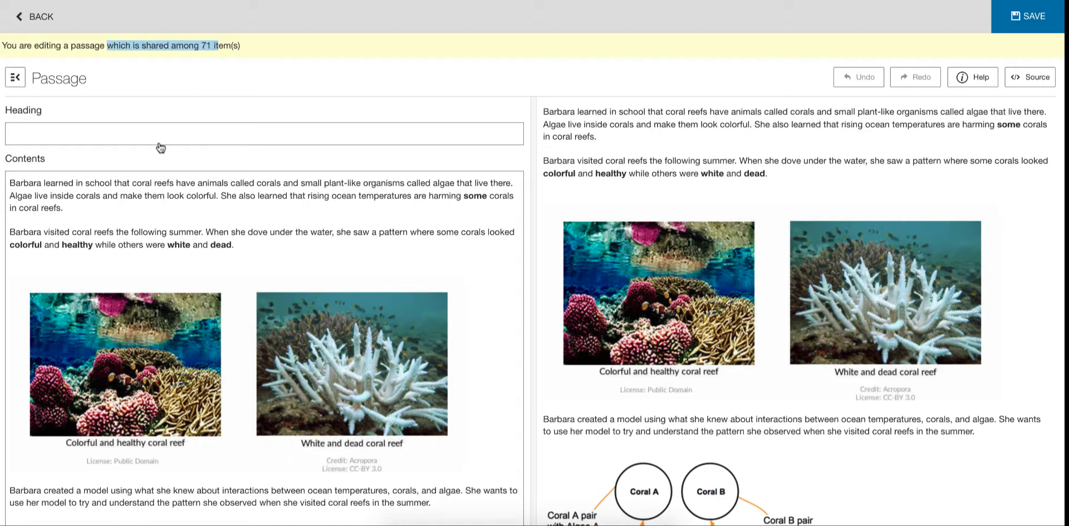
left_click(137, 192)
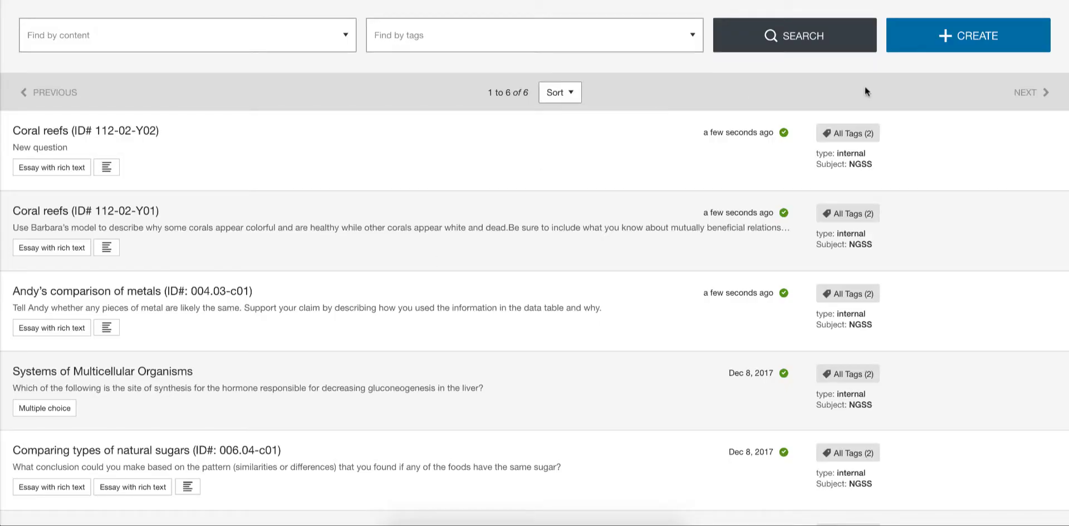
Open the "NGSS - Grade 7 Unit 3" activity and review its items and player settings
left_click(929, 31)
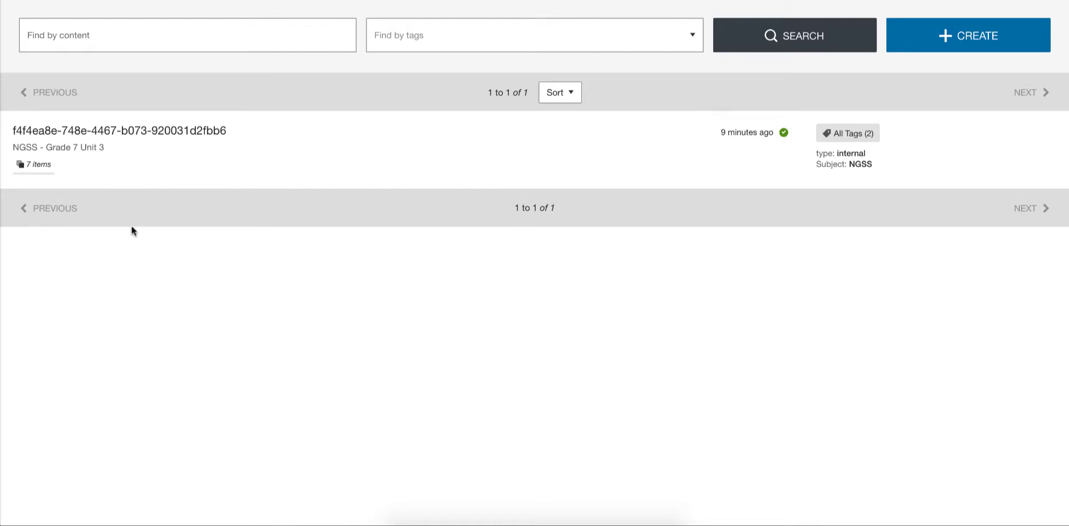
left_click(163, 130)
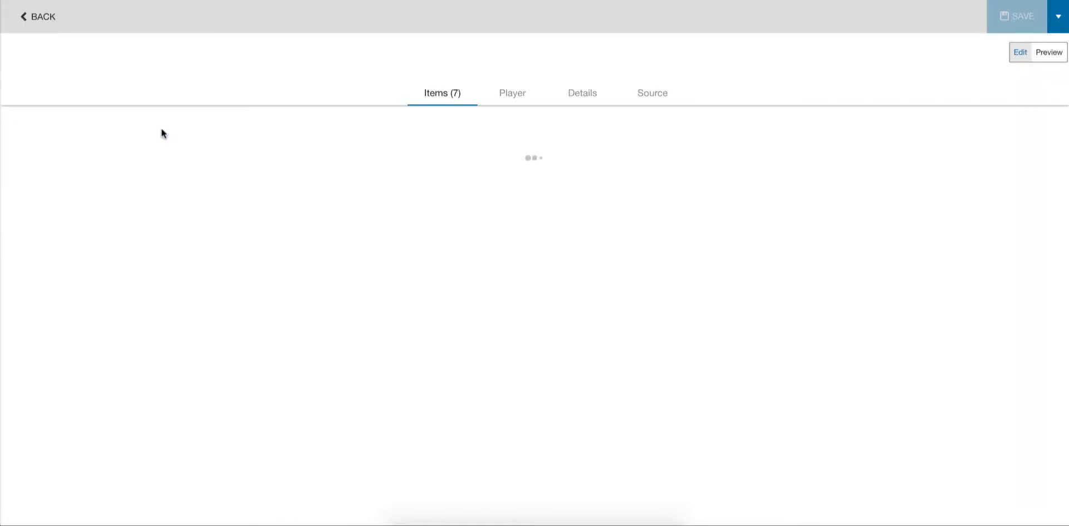
scroll(379, 329, "down", 2)
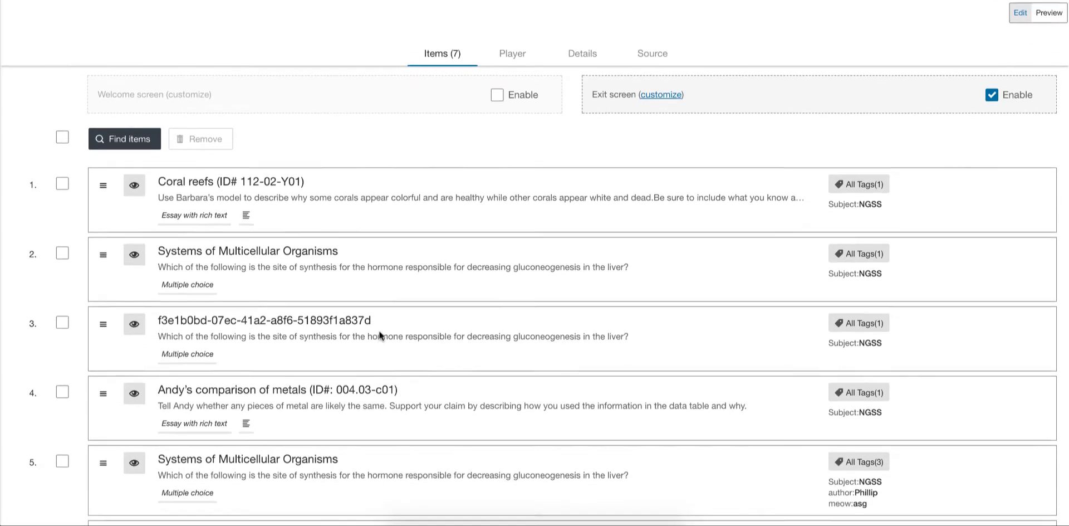
scroll(379, 334, "up", 2)
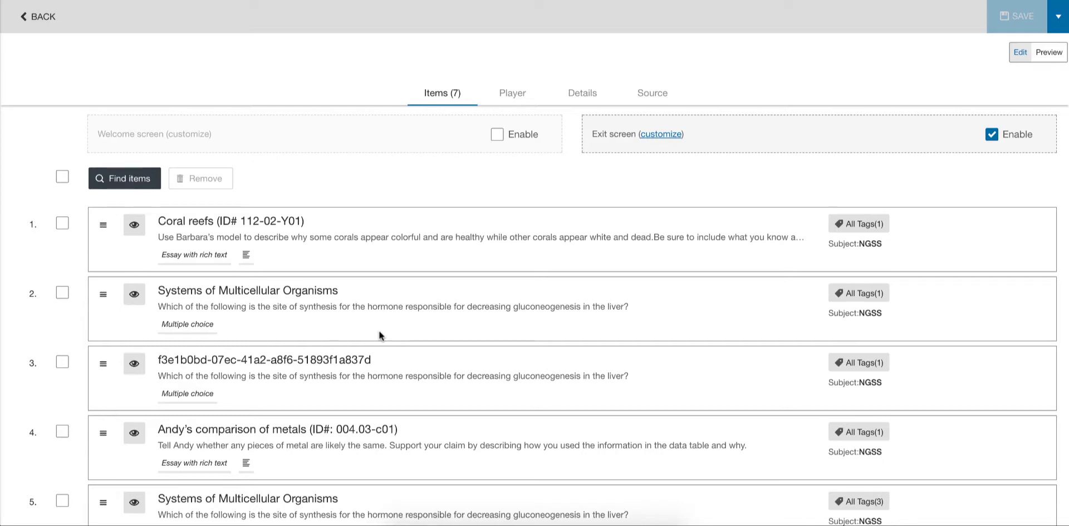
left_click(514, 90)
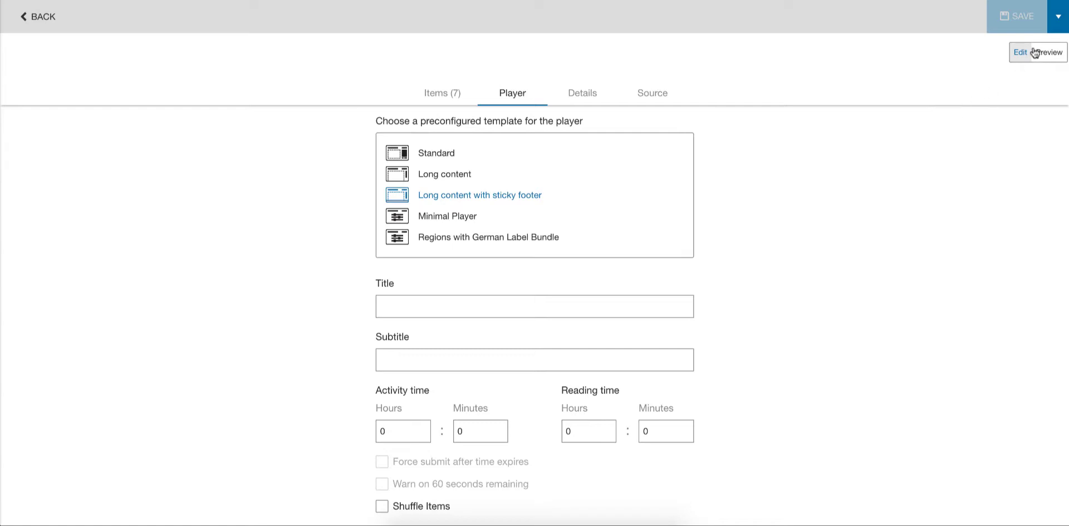
Duplicate the "NGSS - Grade 7 Unit 3" activity and go to the duplicated activity
left_click(1058, 18)
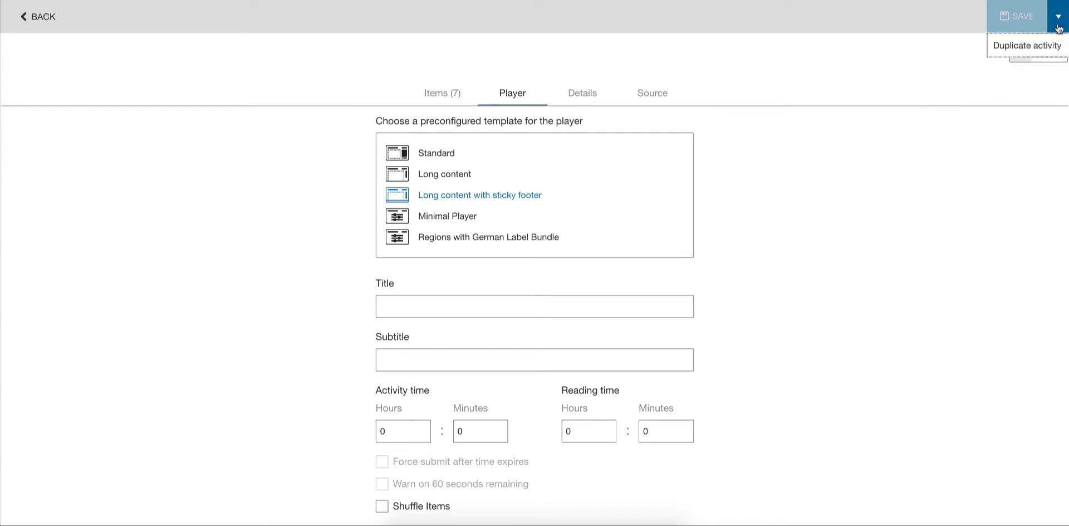
left_click(1035, 48)
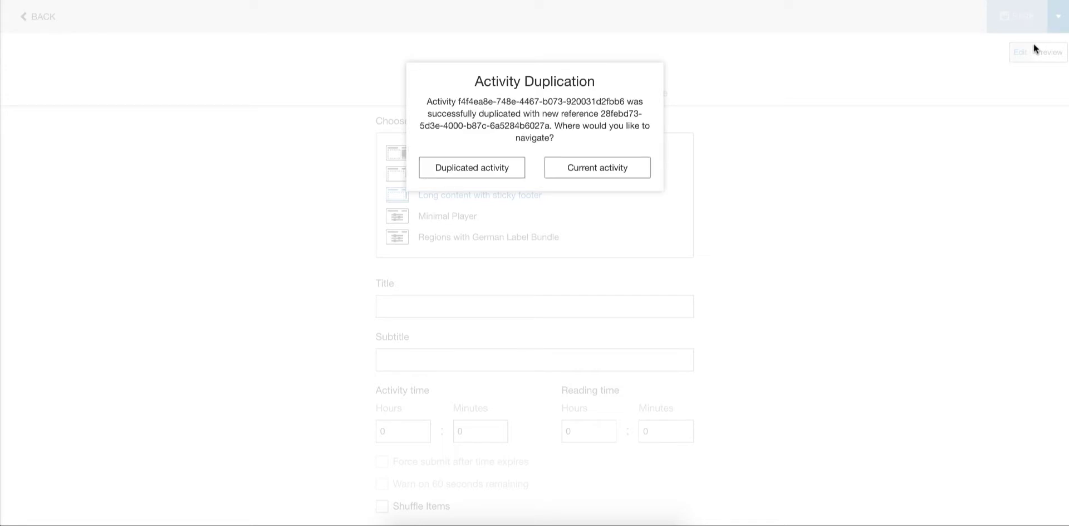
left_click(757, 178)
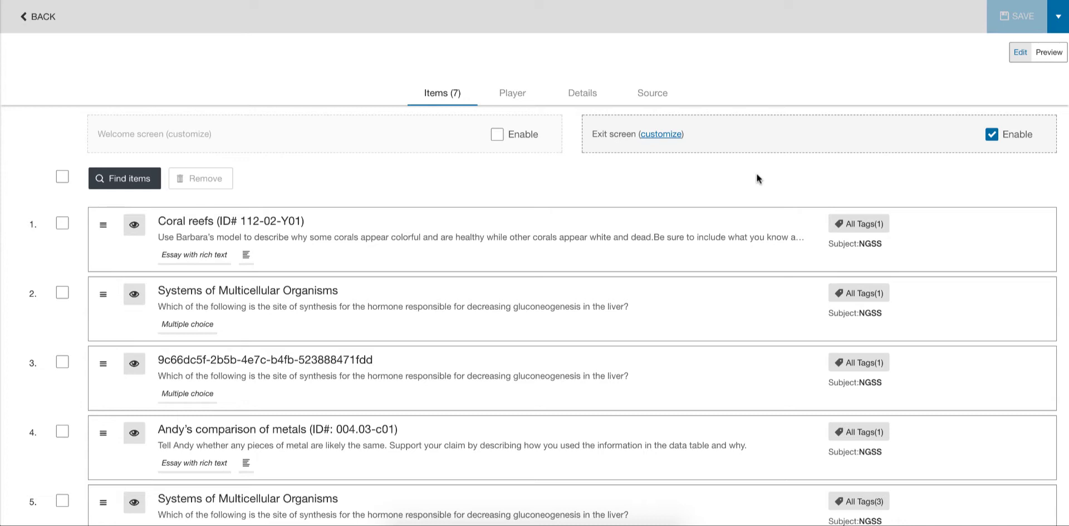
Look through the duplicated activity's items and return to the activity list
scroll(618, 415, "down", 1)
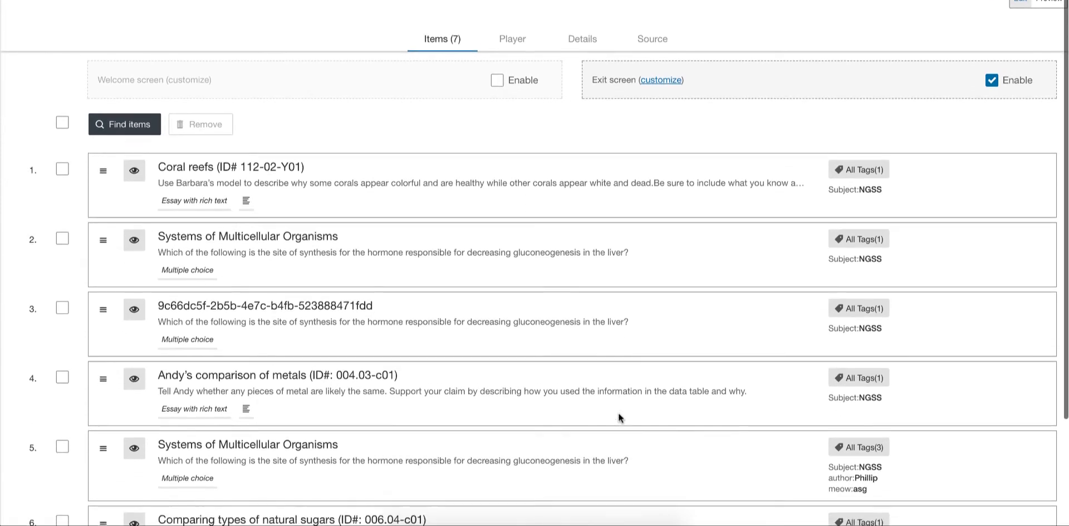
scroll(618, 415, "down", 1)
scroll(619, 415, "up", 2)
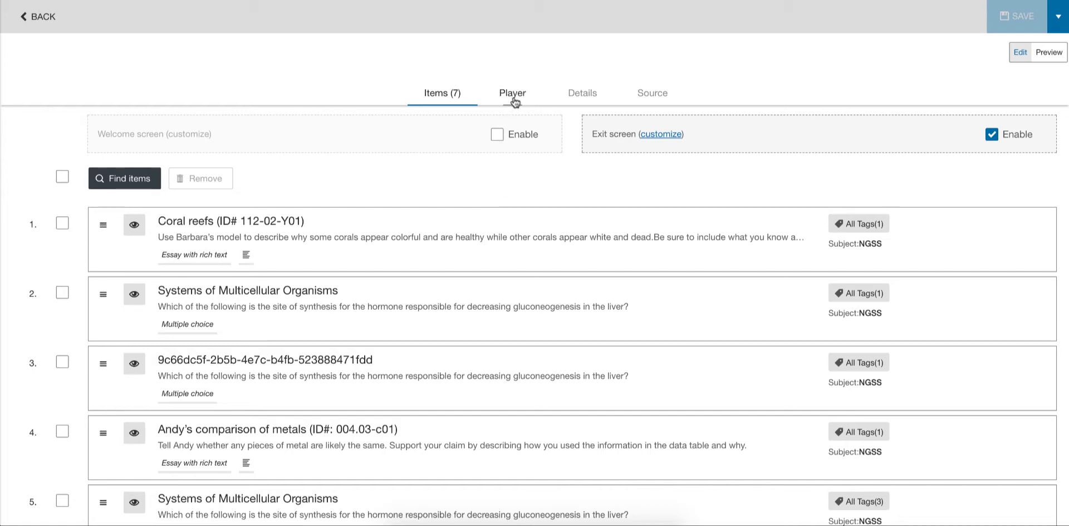
left_click(32, 22)
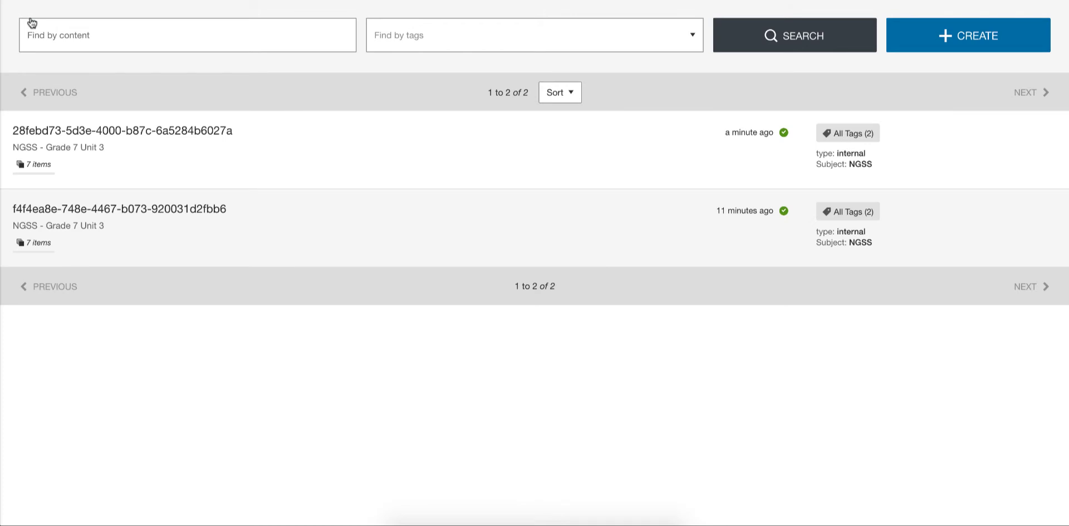